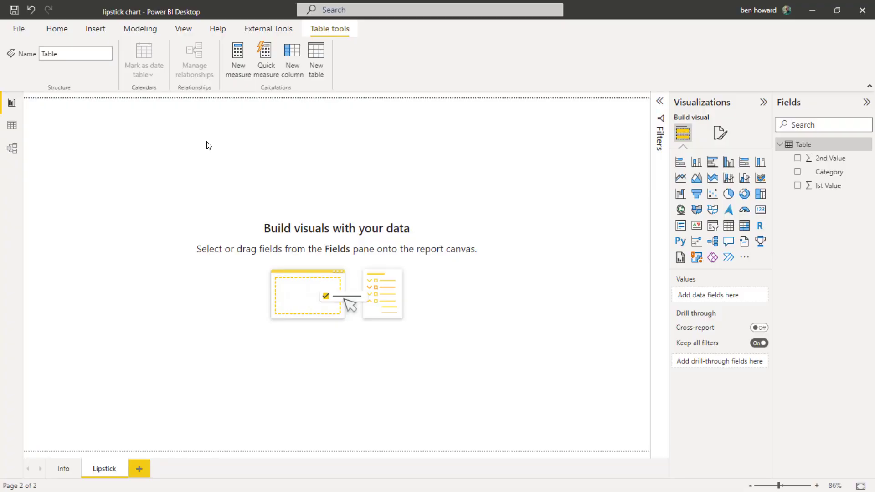
- Examine the table's category and value records in the data view and return to the report
{"action": "left_click", "coordinate": [11, 127]}
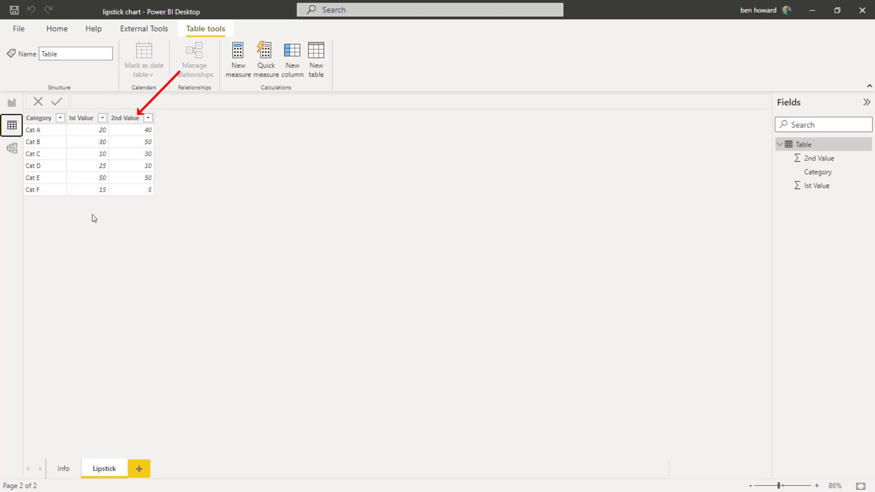
{"action": "left_click", "coordinate": [13, 104]}
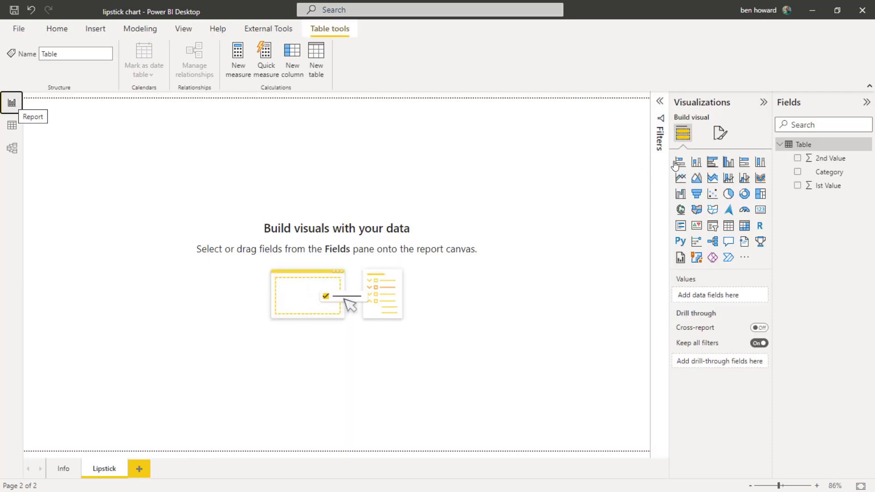
- Build an enlarged stacked bar chart with Category on the Y-axis and Ist Value on the X-axis
{"action": "left_click", "coordinate": [679, 162]}
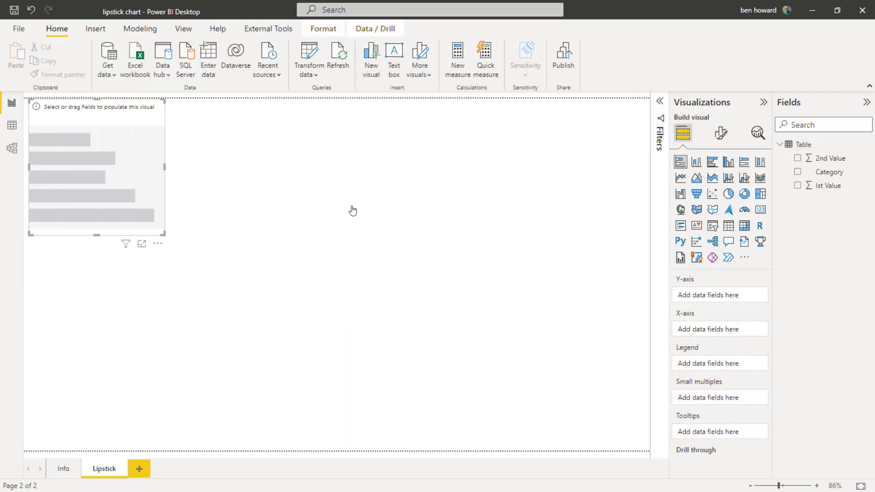
{"action": "left_click", "coordinate": [163, 234]}
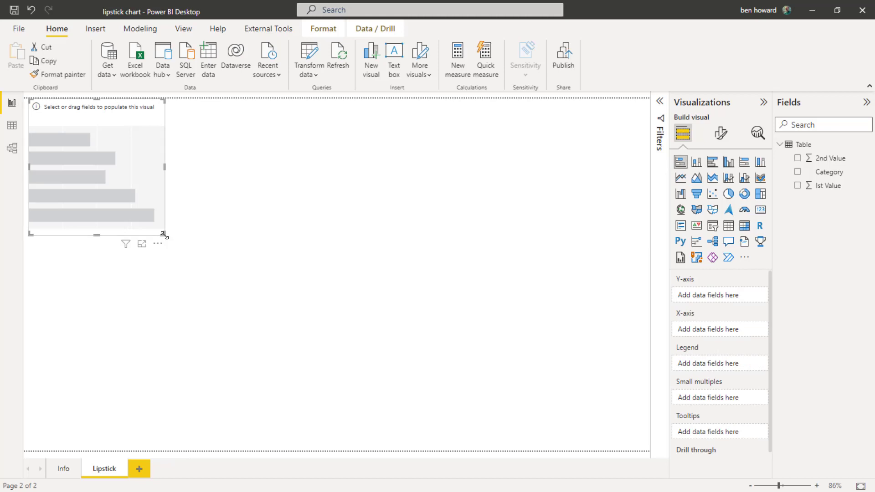
{"action": "left_click_drag", "start_coordinate": [163, 235], "coordinate": [331, 354]}
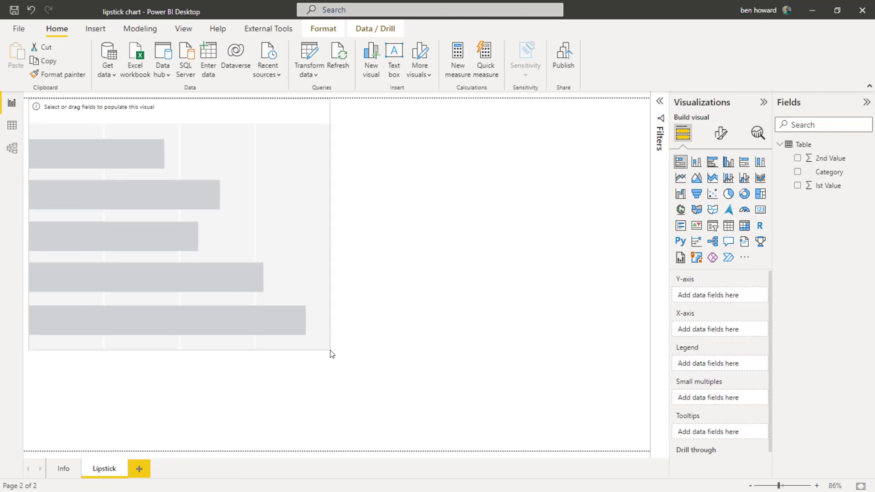
{"action": "left_click", "coordinate": [331, 384]}
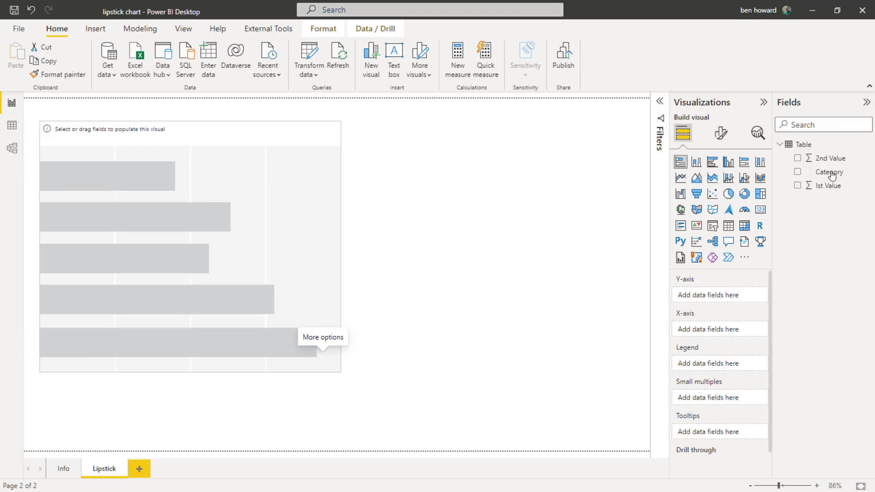
{"action": "left_click_drag", "start_coordinate": [830, 171], "coordinate": [727, 297]}
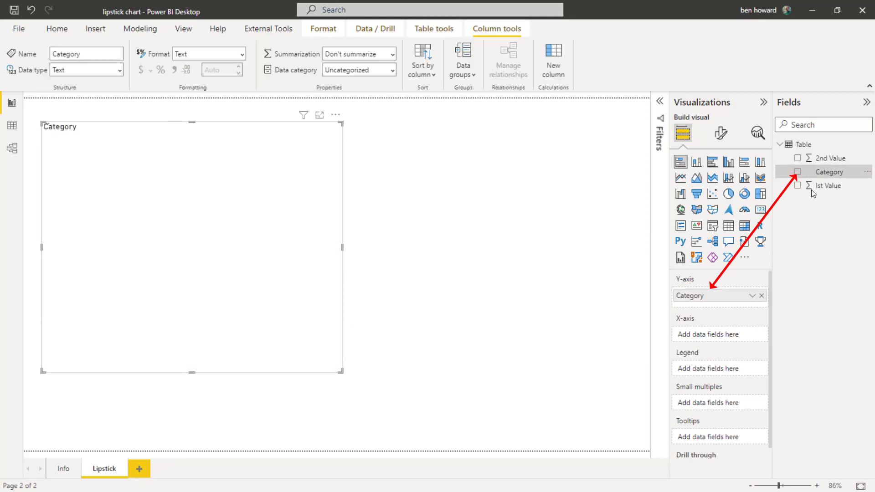
{"action": "mouse_move", "coordinate": [810, 189]}
{"action": "left_mouse_down"}
{"action": "mouse_move", "coordinate": [825, 190]}
{"action": "mouse_move", "coordinate": [728, 304]}
{"action": "mouse_move", "coordinate": [716, 334]}
{"action": "left_mouse_up"}
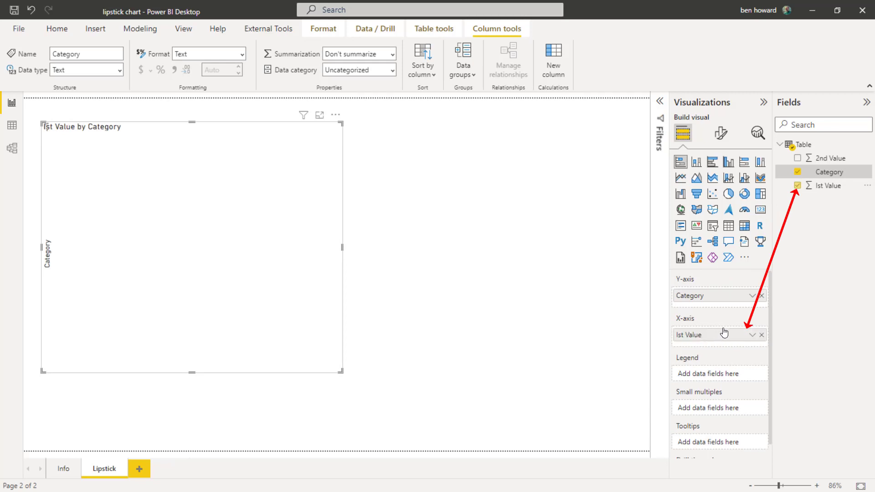
- Sort the bar chart's axis by Category in ascending order
{"action": "left_click", "coordinate": [335, 115]}
{"action": "mouse_move", "coordinate": [378, 182]}
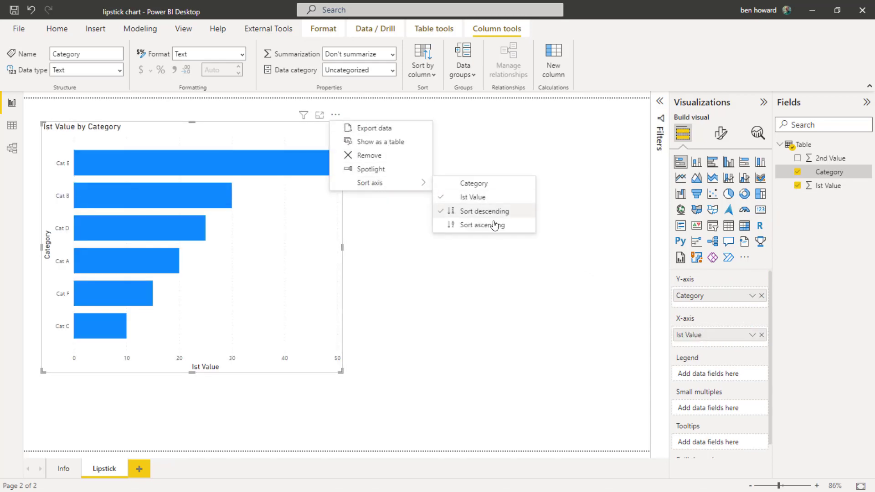
{"action": "key", "text": "Escape"}
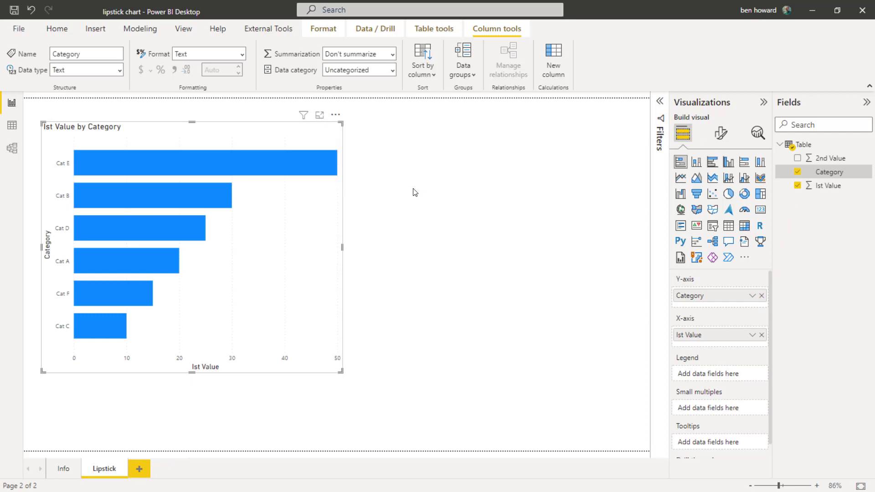
{"action": "left_click", "coordinate": [335, 115]}
{"action": "mouse_move", "coordinate": [395, 188]}
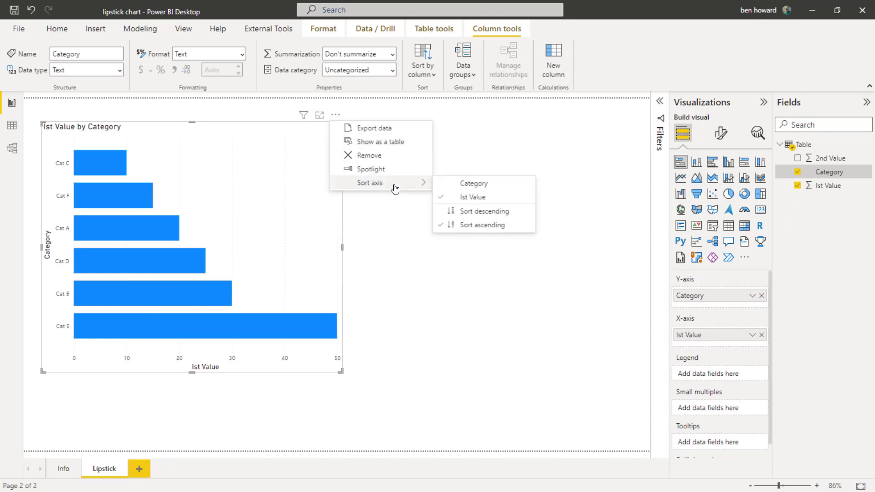
{"action": "left_click", "coordinate": [485, 188]}
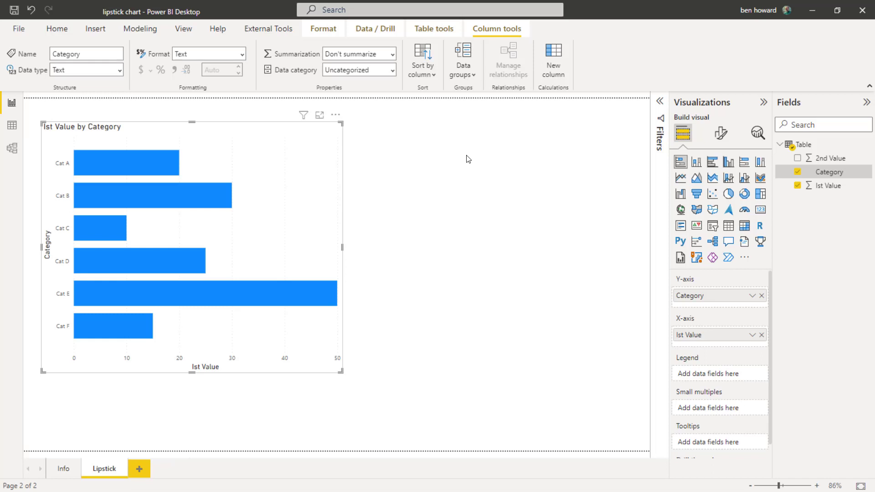
- Enable error bars for the Ist Value series, using 2nd Value as their upper bound
{"action": "left_click", "coordinate": [757, 134]}
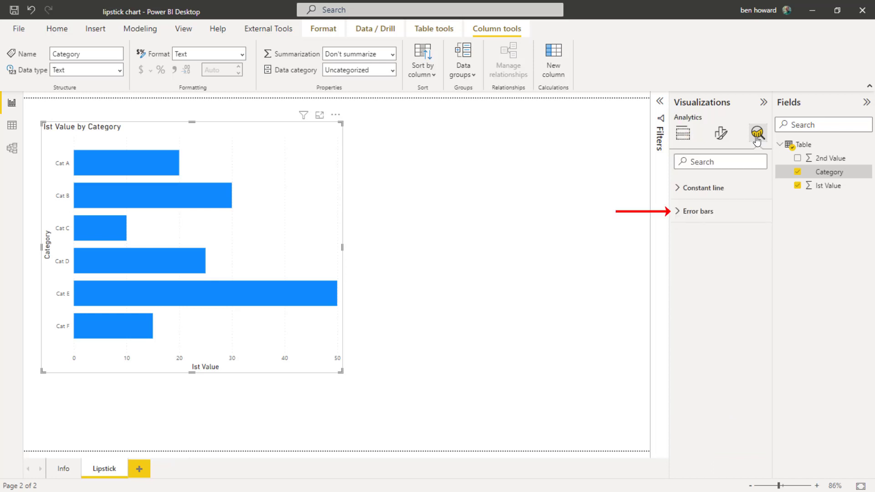
{"action": "left_click", "coordinate": [678, 212]}
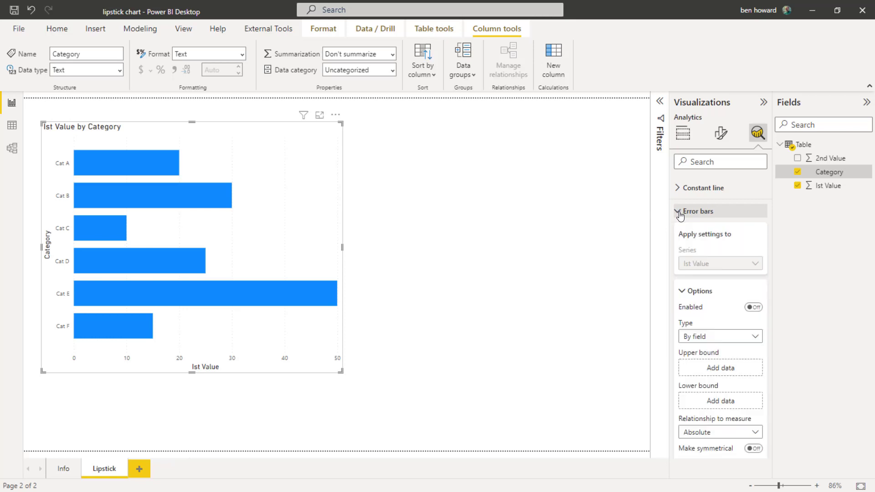
{"action": "left_click", "coordinate": [759, 313]}
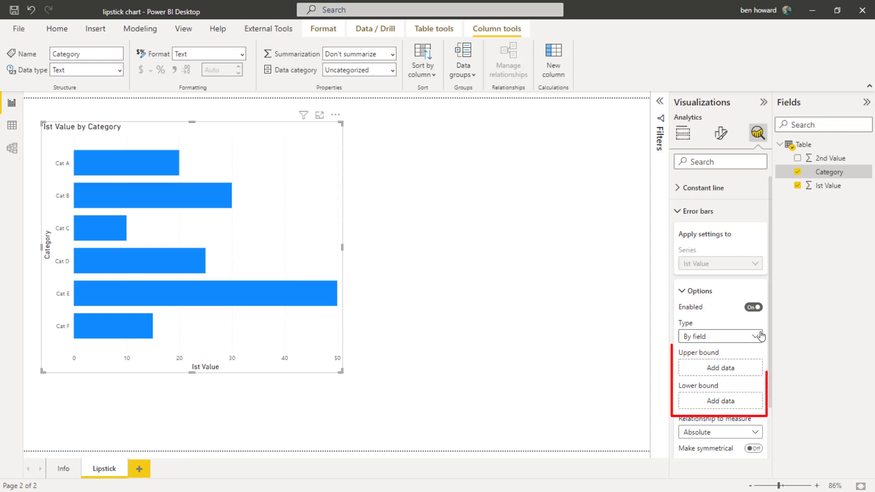
{"action": "left_click_drag", "start_coordinate": [825, 164], "coordinate": [734, 372]}
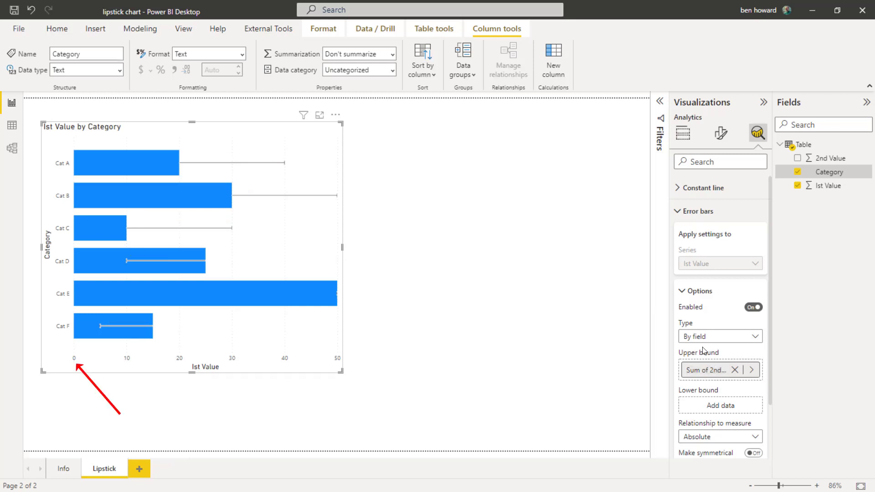
- Create the measure "Lower Bound = 0" and assign it as the error bars' lower bound
{"action": "left_click", "coordinate": [65, 31]}
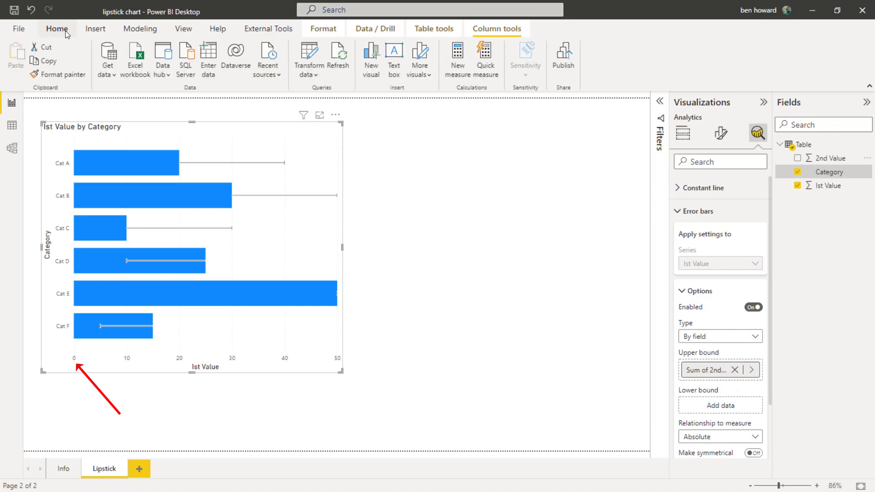
{"action": "left_click", "coordinate": [459, 66]}
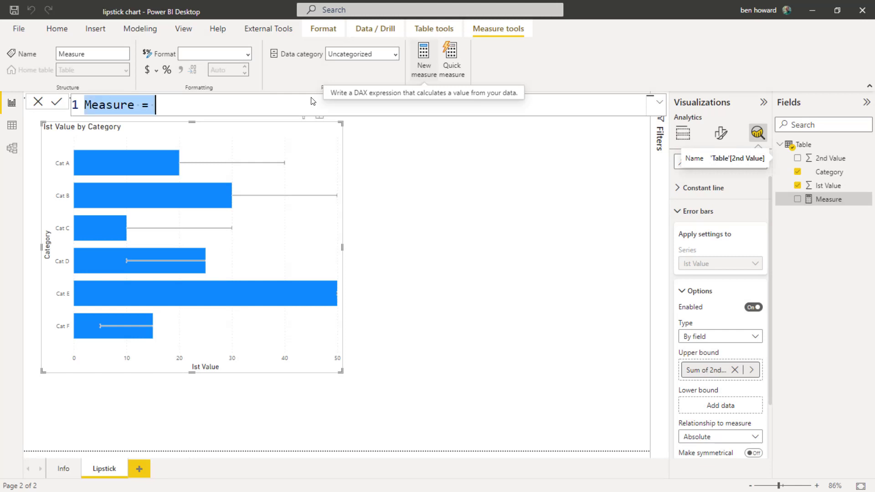
{"action": "type", "text": "Lo"}
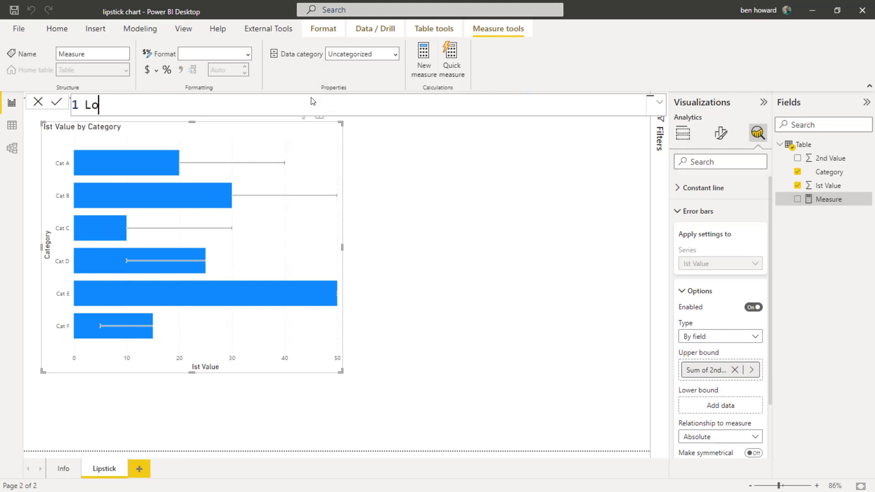
{"action": "type", "text": "wer Bound"}
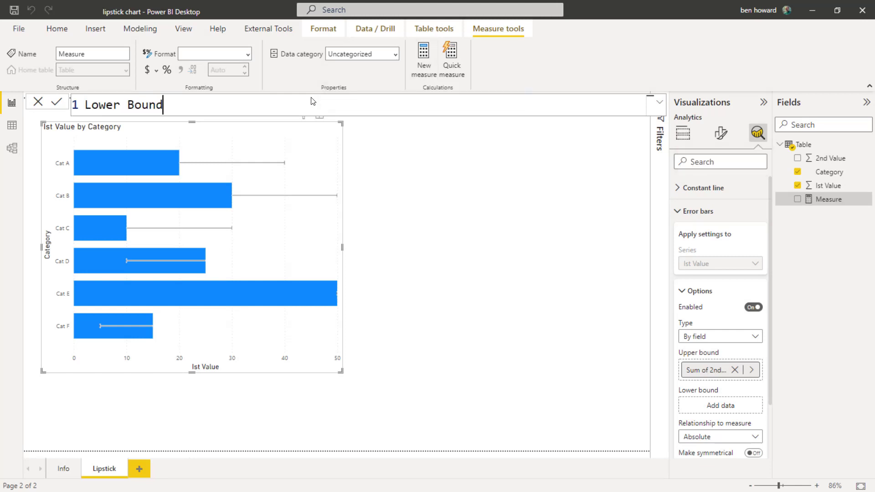
{"action": "type", "text": " = 0"}
{"action": "key", "text": "Return"}
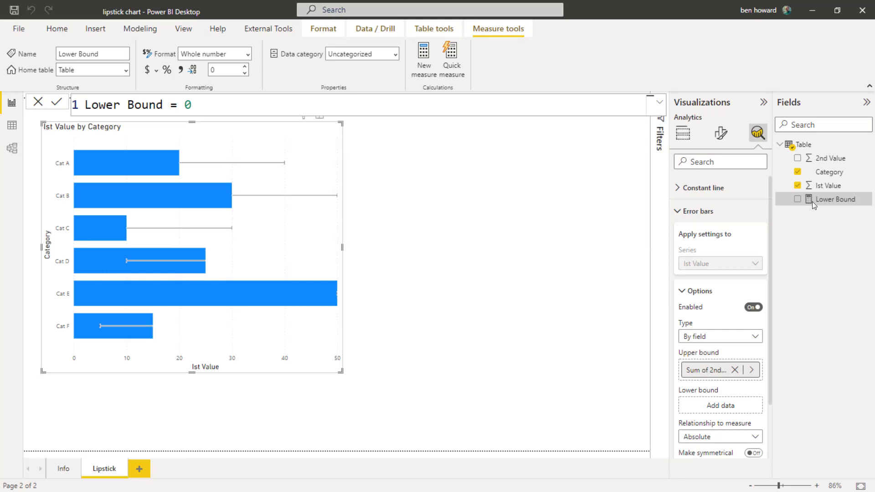
{"action": "left_click_drag", "start_coordinate": [812, 201], "coordinate": [731, 406]}
{"action": "left_click_drag", "start_coordinate": [727, 409], "coordinate": [729, 407]}
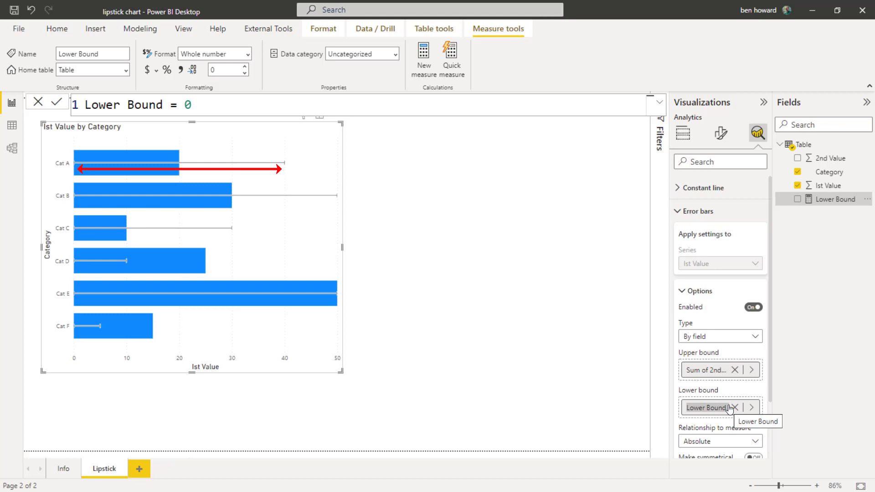
- Set the width of the error bars to 10
{"action": "scroll", "coordinate": [729, 408], "scroll_direction": "down", "scroll_amount": 3}
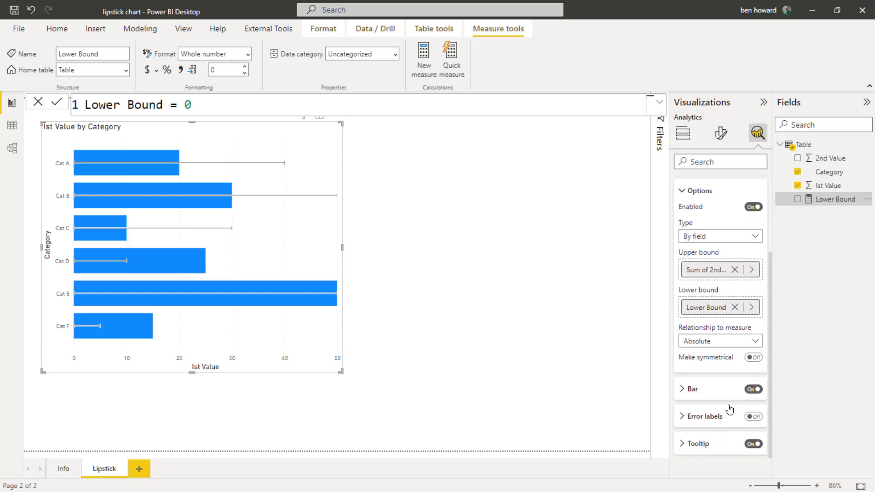
{"action": "left_click", "coordinate": [693, 389]}
{"action": "scroll", "coordinate": [697, 391], "scroll_direction": "down", "scroll_amount": 3}
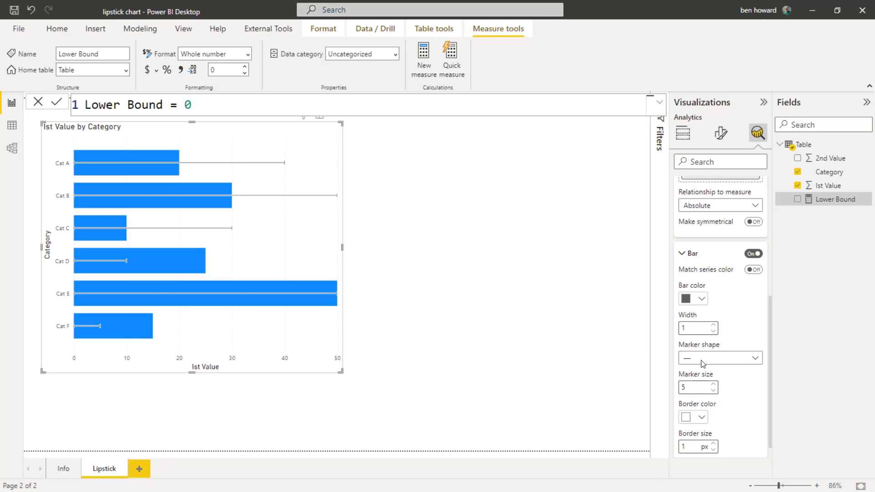
{"action": "double_click", "coordinate": [681, 328]}
{"action": "type", "text": "10"}
{"action": "key", "text": "Tab"}
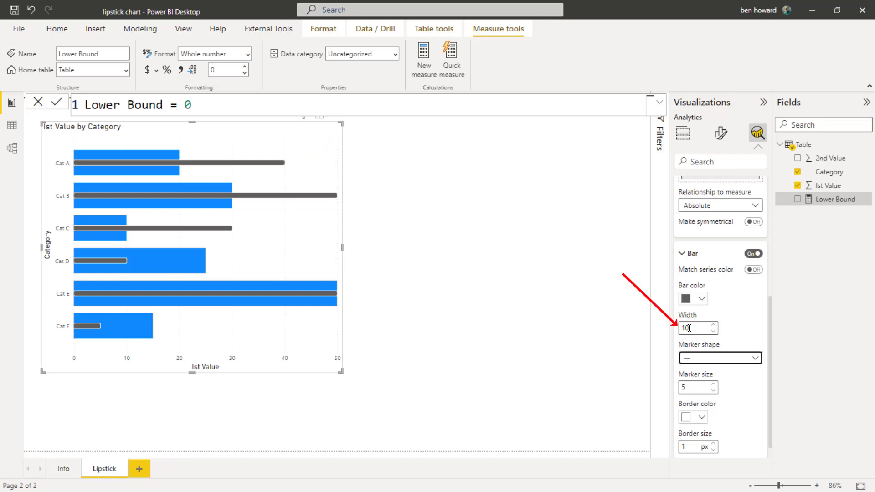
- Try an error bar width of 20, and put it back to 10
{"action": "double_click", "coordinate": [689, 328]}
{"action": "type", "text": "20"}
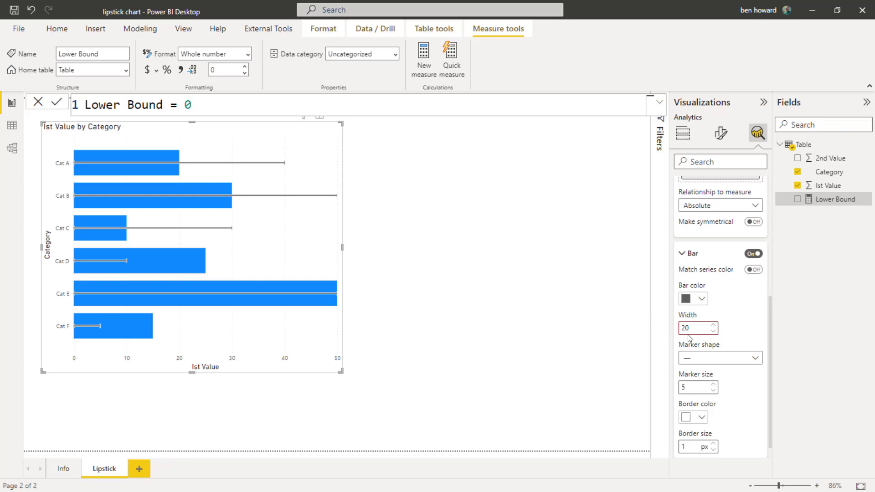
{"action": "key", "text": "BackSpace"}
{"action": "key", "text": "BackSpace"}
{"action": "type", "text": "10"}
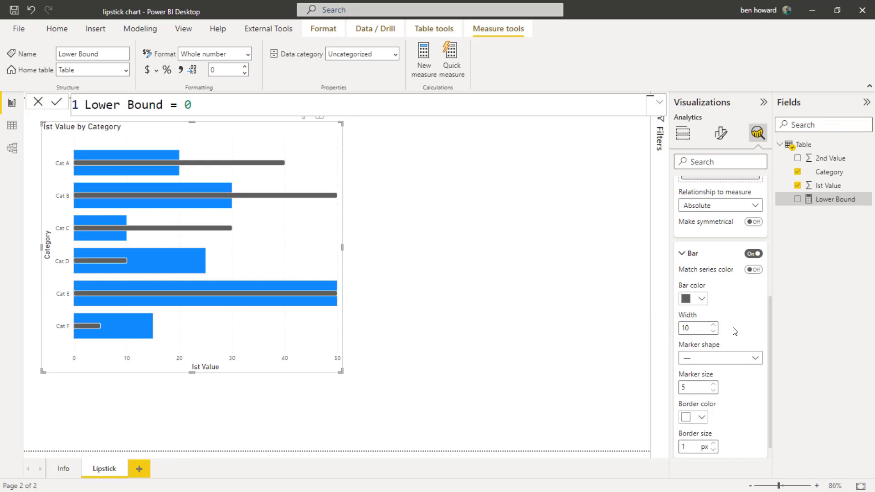
- Set the error bars' border size to 0 px and turn on their error labels in black
{"action": "scroll", "coordinate": [734, 331], "scroll_direction": "down", "scroll_amount": 2}
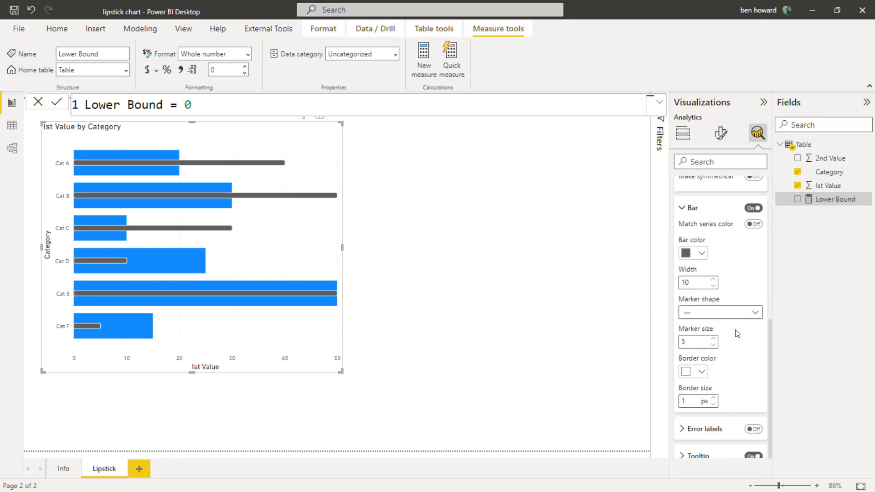
{"action": "key", "text": "Down"}
{"action": "left_click", "coordinate": [683, 432]}
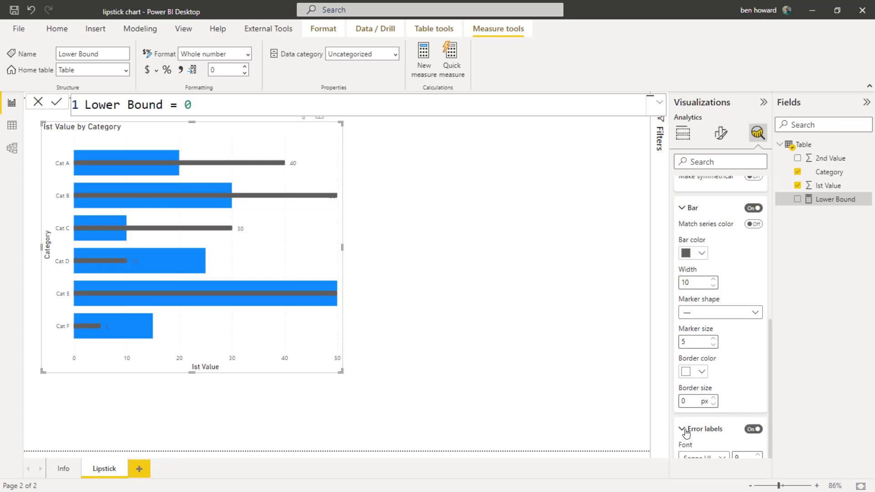
{"action": "scroll", "coordinate": [703, 393], "scroll_direction": "down", "scroll_amount": 3}
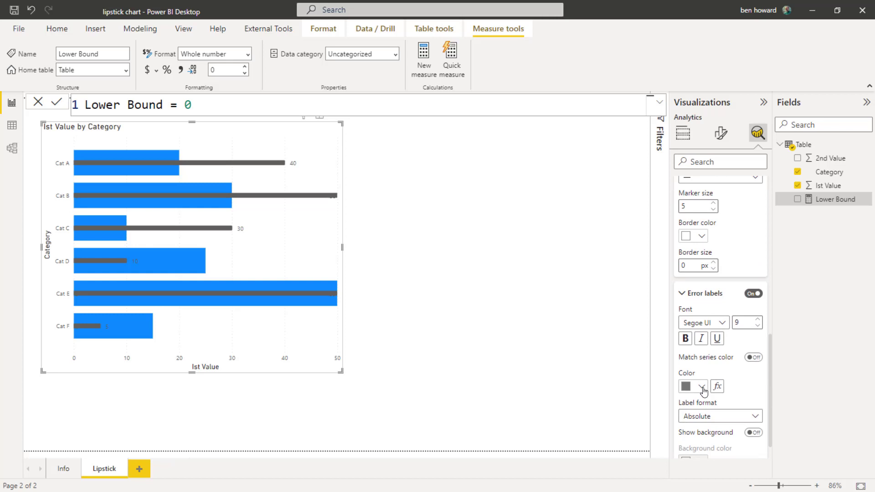
{"action": "left_click", "coordinate": [702, 387]}
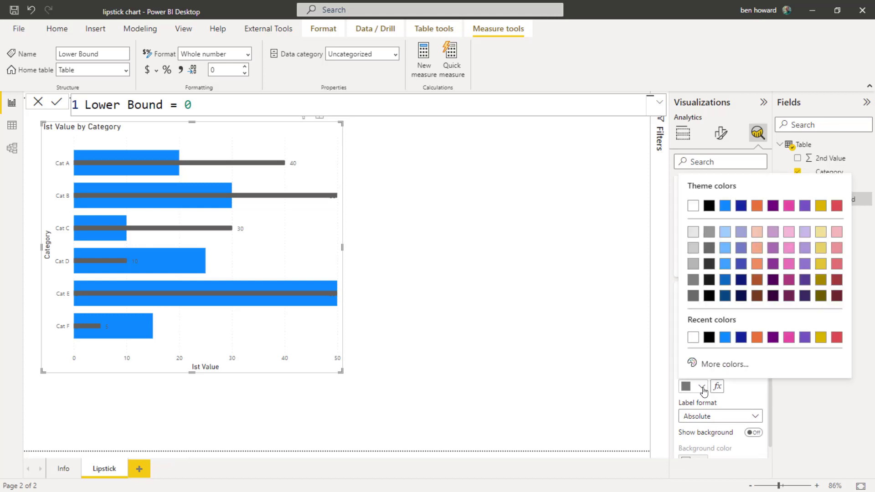
{"action": "left_click", "coordinate": [708, 340]}
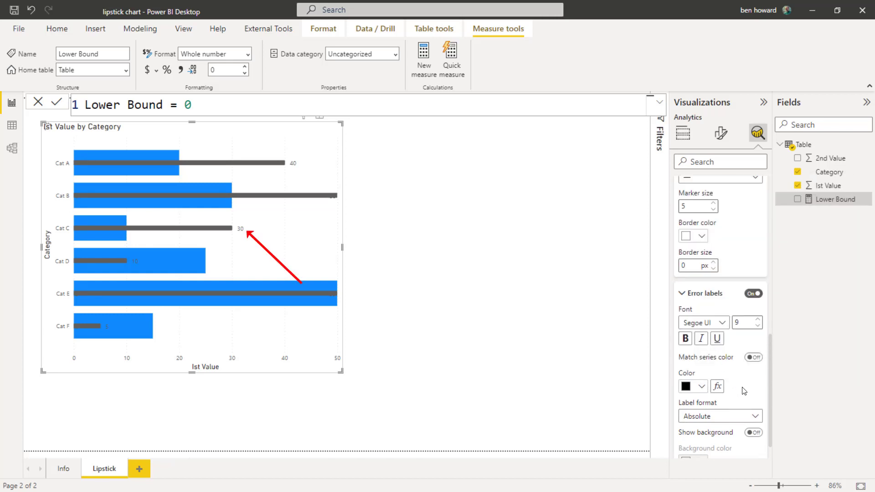
- Turn on data labels for the chart's Ist Value bars
{"action": "scroll", "coordinate": [743, 390], "scroll_direction": "up", "scroll_amount": 5}
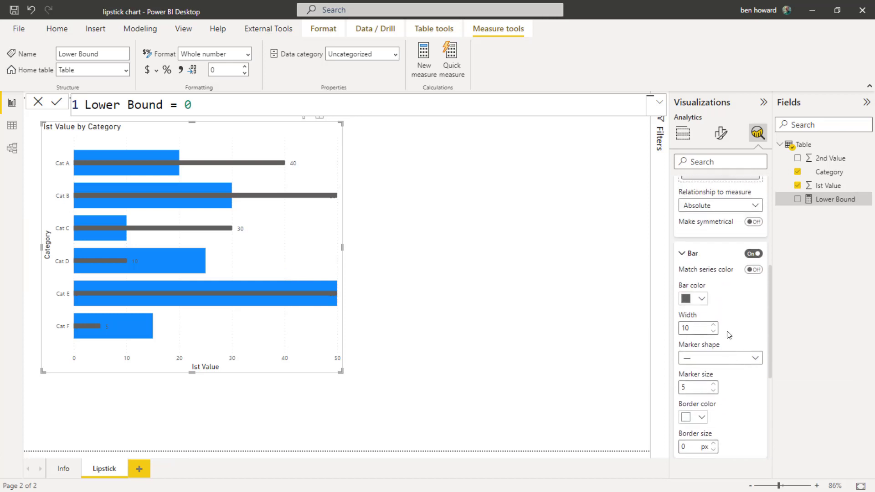
{"action": "left_click", "coordinate": [719, 137]}
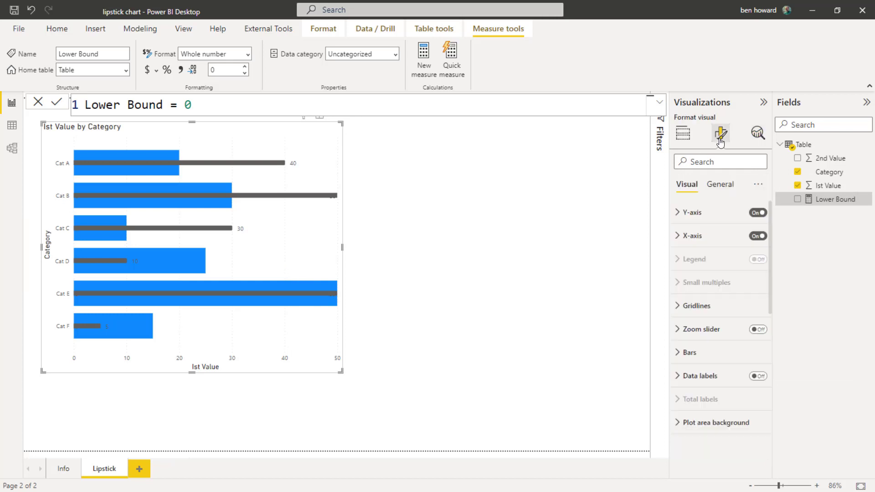
{"action": "left_click", "coordinate": [758, 376]}
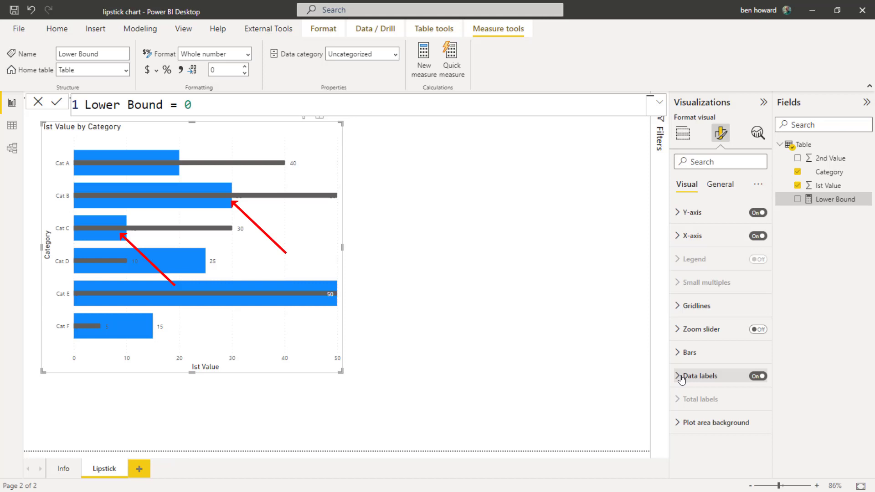
- Set the position of the chart's data labels to Inside end
{"action": "left_click", "coordinate": [681, 378]}
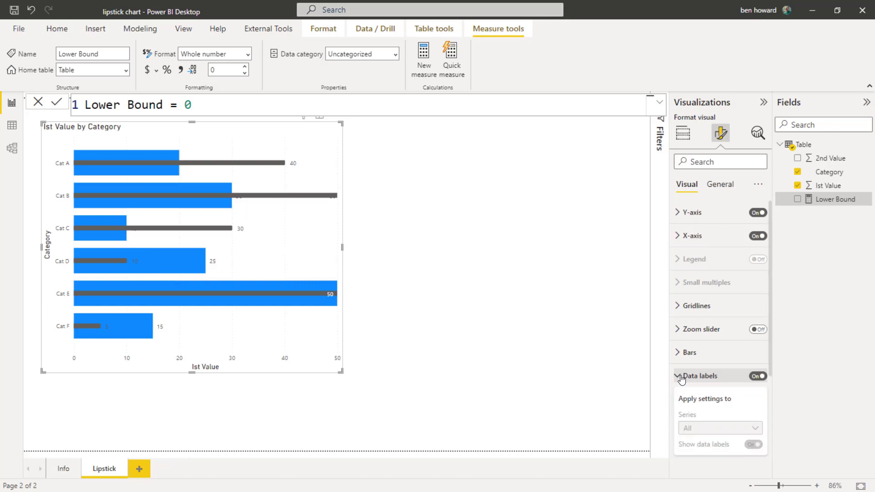
{"action": "scroll", "coordinate": [681, 378], "scroll_direction": "down", "scroll_amount": 3}
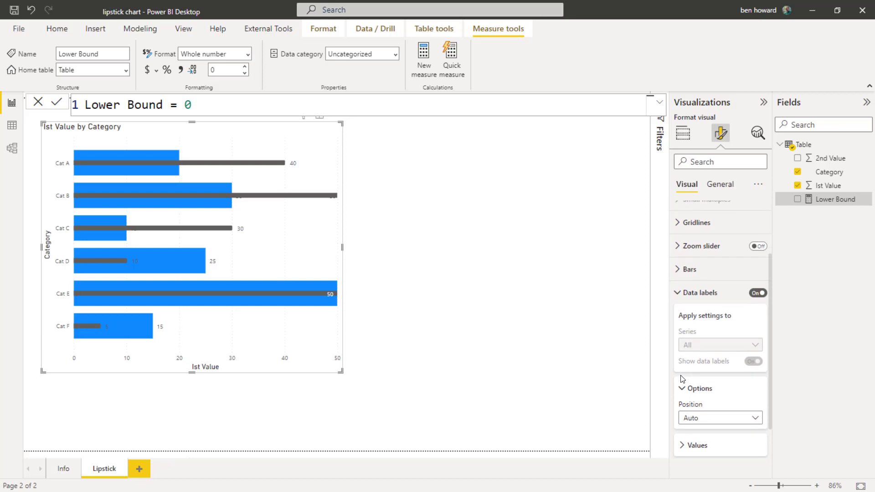
{"action": "scroll", "coordinate": [679, 376], "scroll_direction": "down", "scroll_amount": 2}
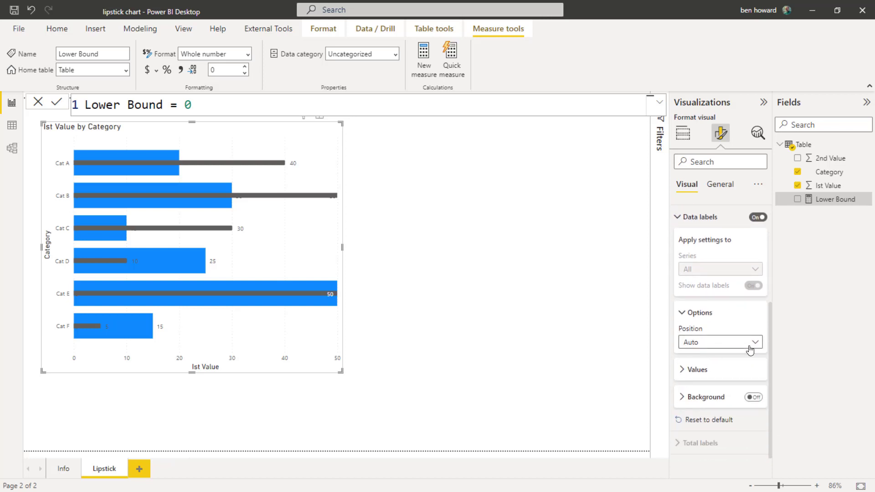
{"action": "left_click", "coordinate": [755, 345]}
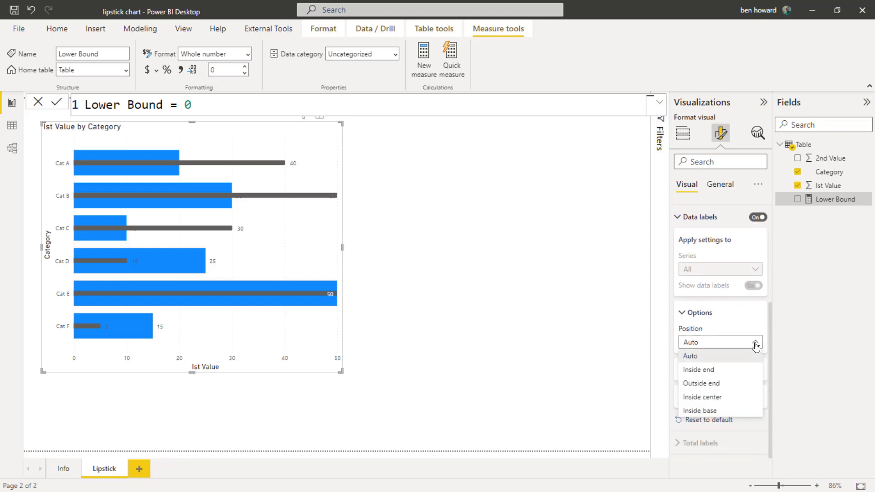
{"action": "left_click", "coordinate": [727, 371]}
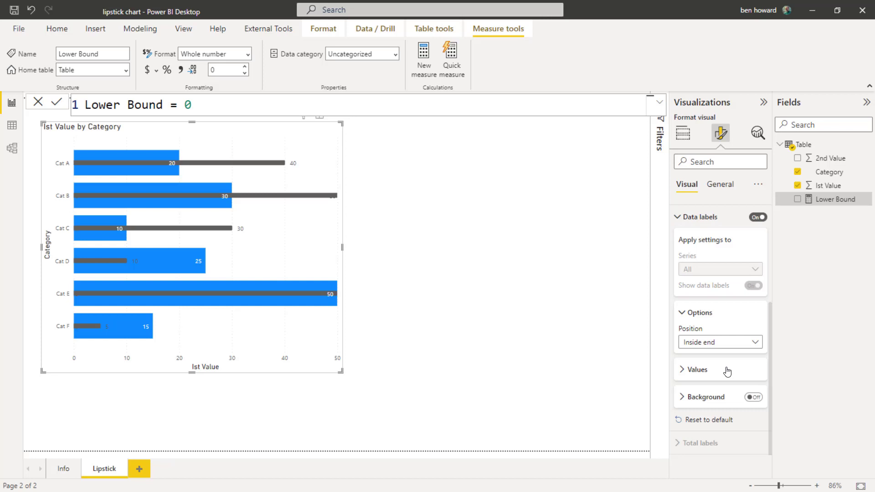
- Set the maximum of the chart's X-axis range to 60
{"action": "scroll", "coordinate": [727, 371], "scroll_direction": "up", "scroll_amount": 2}
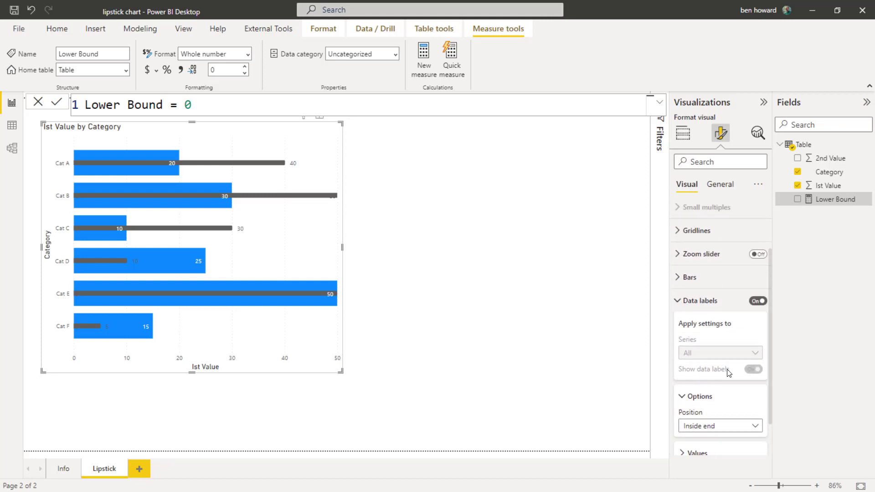
{"action": "scroll", "coordinate": [727, 371], "scroll_direction": "up", "scroll_amount": 2}
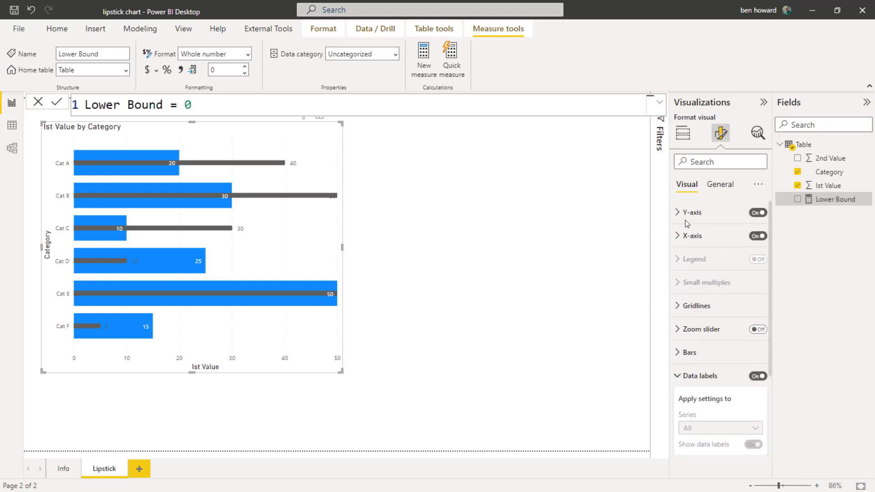
{"action": "left_click", "coordinate": [677, 236]}
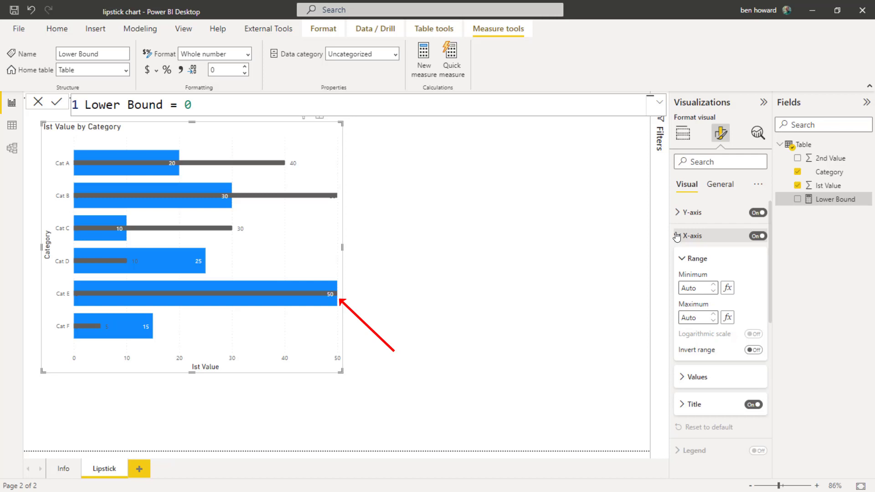
{"action": "left_click", "coordinate": [692, 317]}
{"action": "type", "text": "60"}
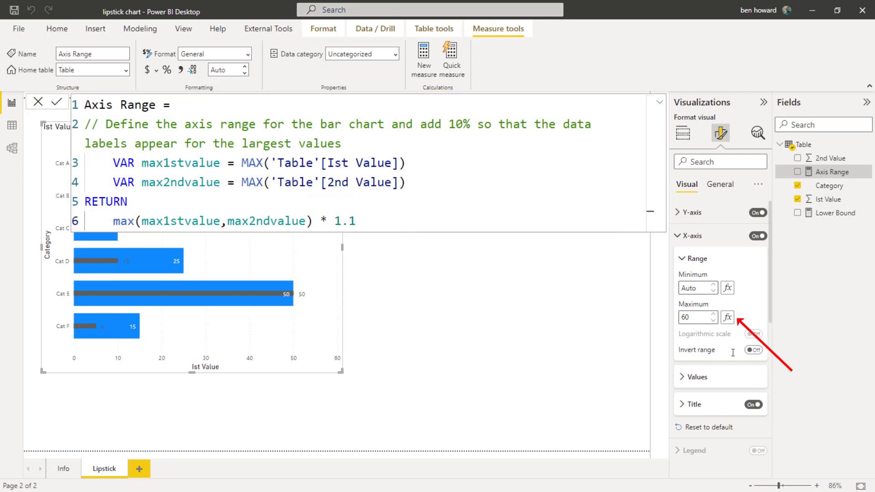
- Base the X-axis maximum on the field value of the Axis Range measure using conditional formatting
{"action": "left_click", "coordinate": [728, 317]}
{"action": "left_click", "coordinate": [336, 171]}
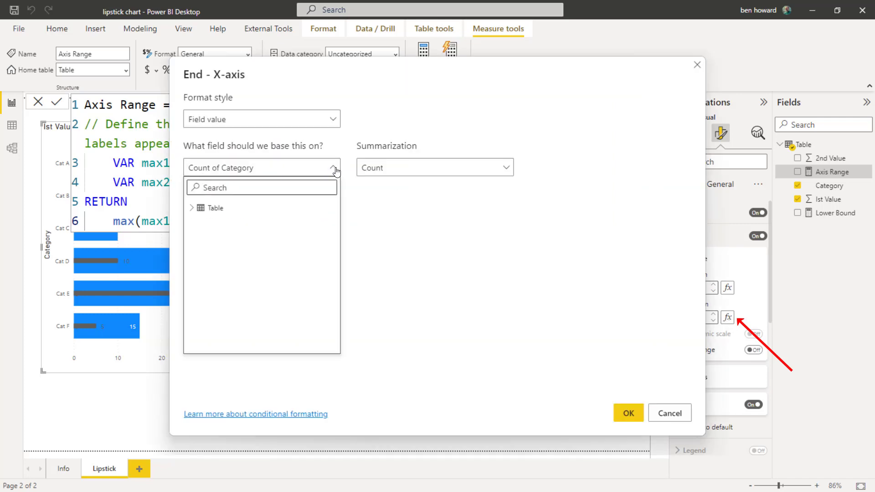
{"action": "left_click", "coordinate": [193, 210]}
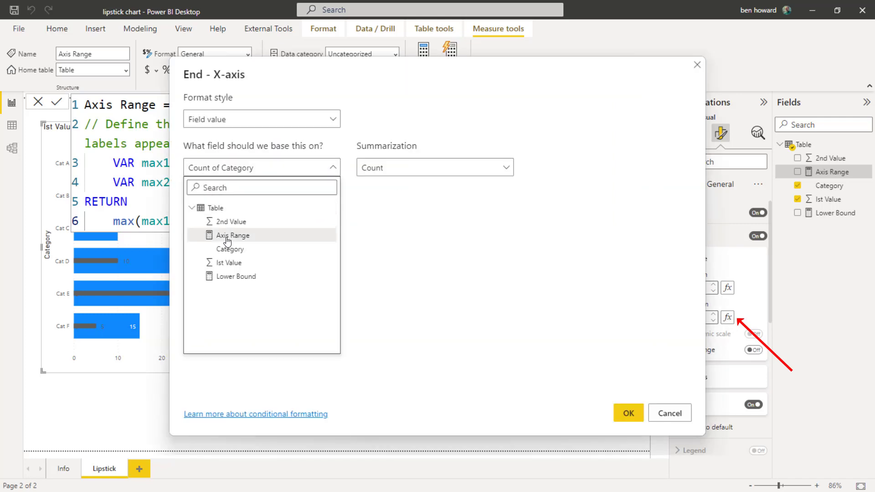
{"action": "left_click", "coordinate": [230, 236]}
{"action": "left_click", "coordinate": [628, 412]}
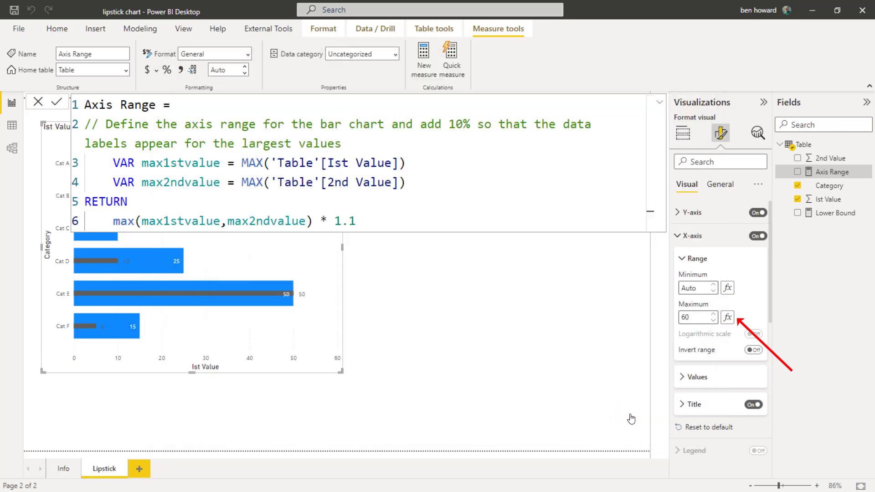